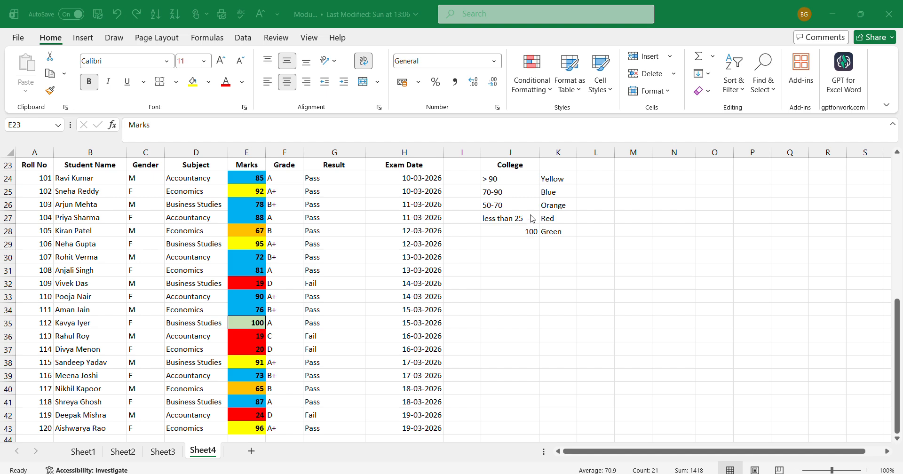
key("ctrl+space")
left_click(532, 97)
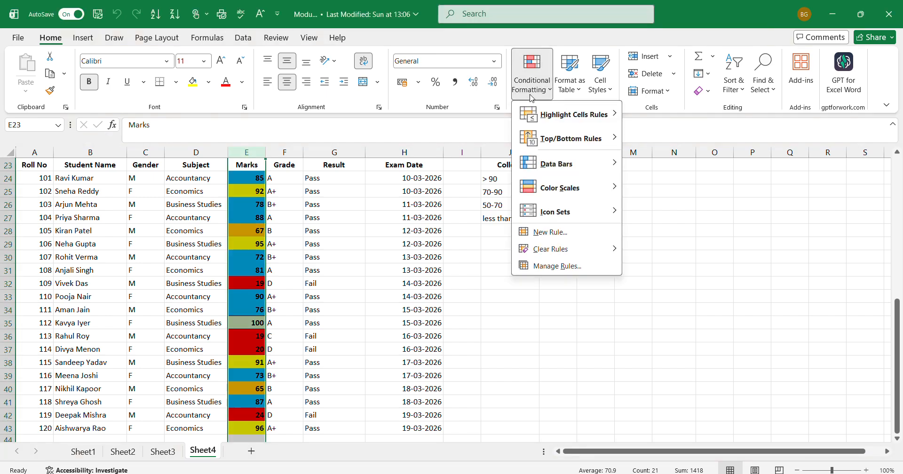
mouse_move(553, 115)
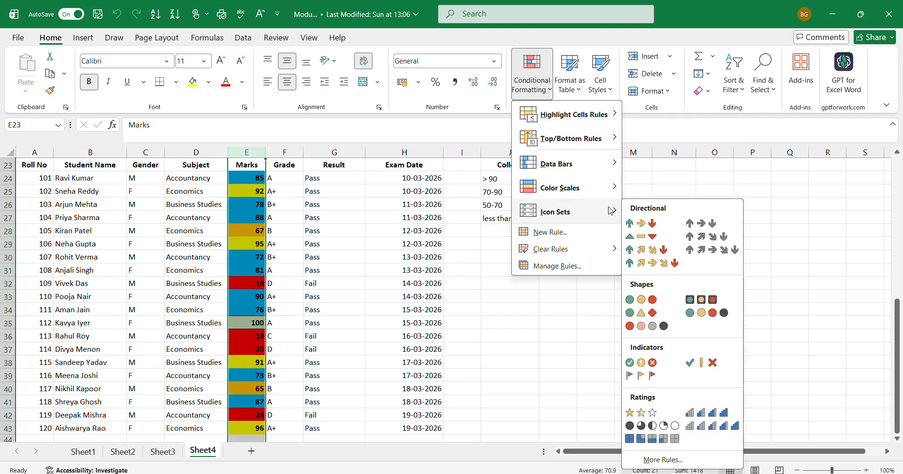
mouse_move(617, 144)
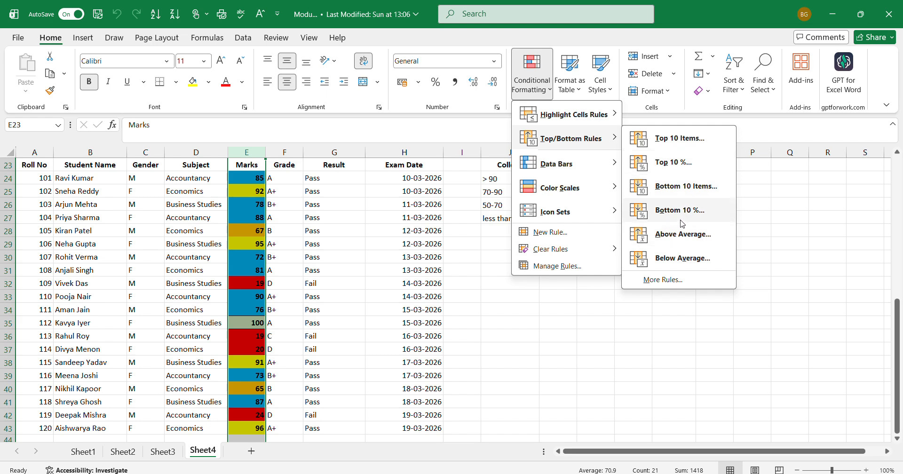
mouse_move(605, 119)
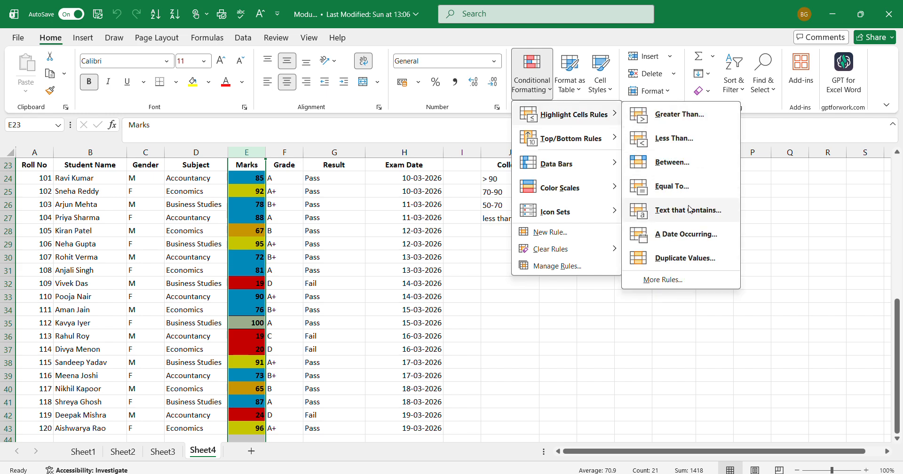
left_click(501, 293)
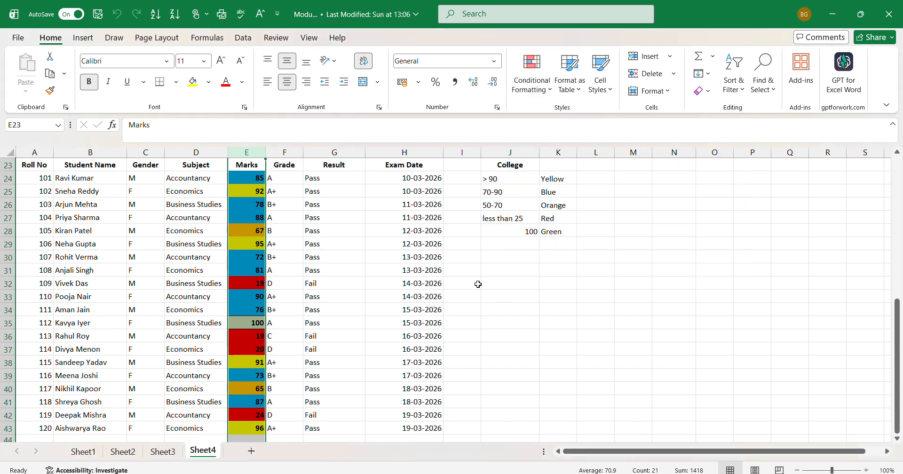
- Look through the Pass and Fail entries in the Result column of the student table
left_click(359, 241)
left_click(321, 175)
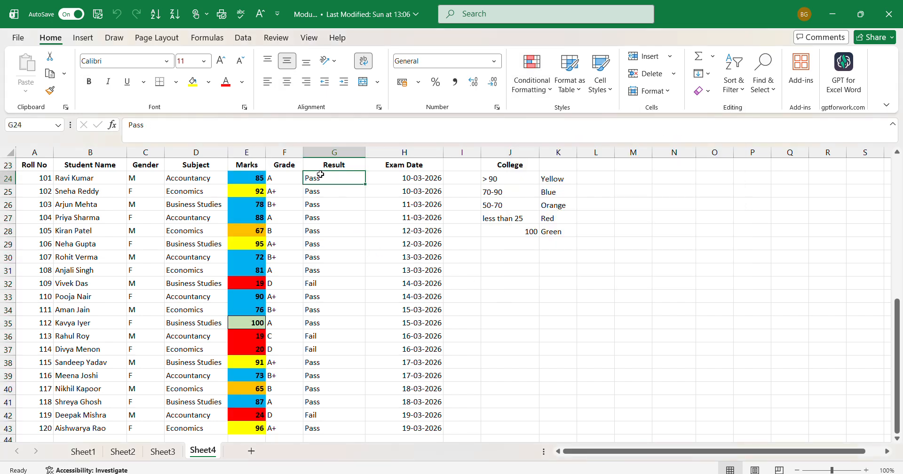
key("Down")
key("Down")
key("Down")
key("Down")
key("Down")
key("Down")
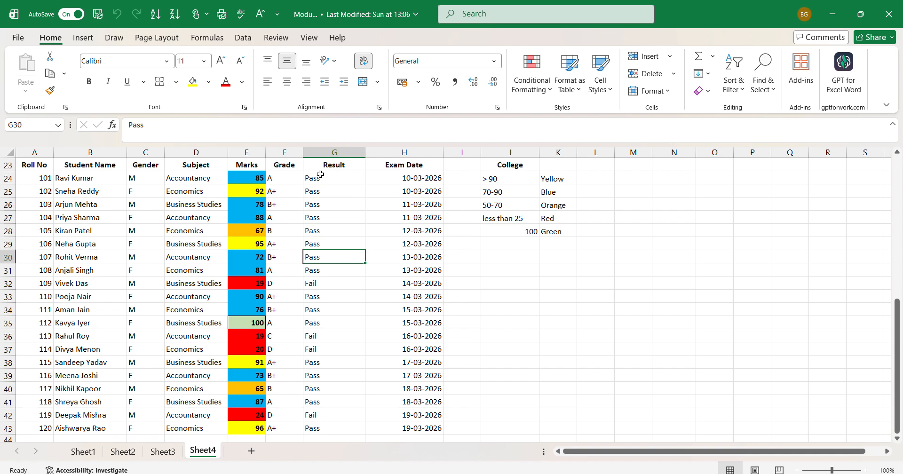
left_click(320, 174)
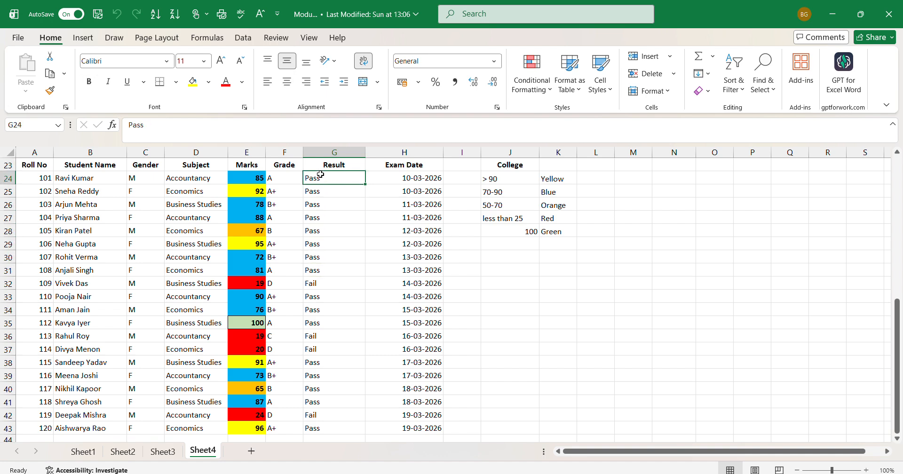
key("Down")
key("Down")
key("Down")
key("Down")
key("Down")
key("Down")
key("Down")
key("Down")
key("Down")
key("Down")
key("Down")
key("Down")
key("Down")
key("Down")
key("Down")
key("Down")
key("Down")
key("Down")
key("Down")
key("Down")
key("Down")
key("Down")
key("Down")
key("Down")
key("Up")
key("Up")
key("Up")
key("Up")
key("Up")
key("Up")
key("Up")
key("Up")
key("Up")
key("Up")
key("Up")
key("Up")
key("Up")
key("Up")
key("Up")
key("Up")
key("Up")
key("Up")
key("Up")
key("Up")
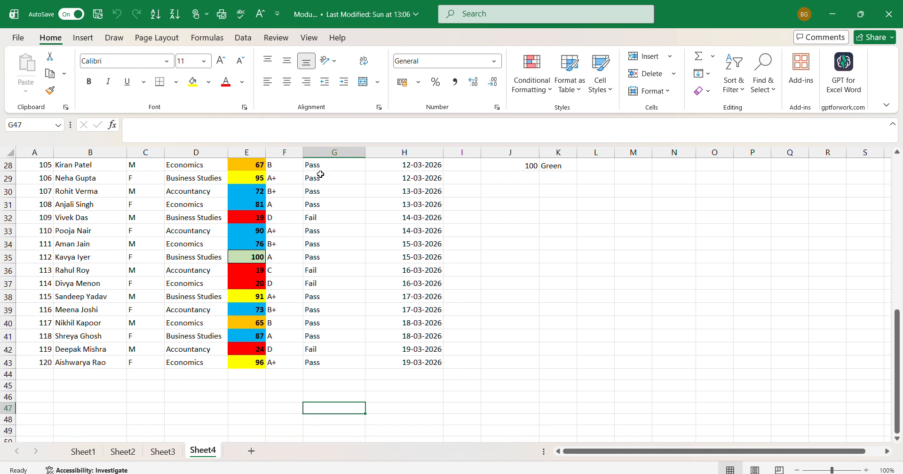
key("Up")
key("Down")
key("Down")
key("Down")
key("Down")
key("Down")
key("Down")
key("Down")
key("Down")
key("Down")
key("Down")
key("Down")
key("Down")
key("Down")
key("Down")
key("Down")
key("Down")
key("Down")
key("Down")
key("Down")
key("Down")
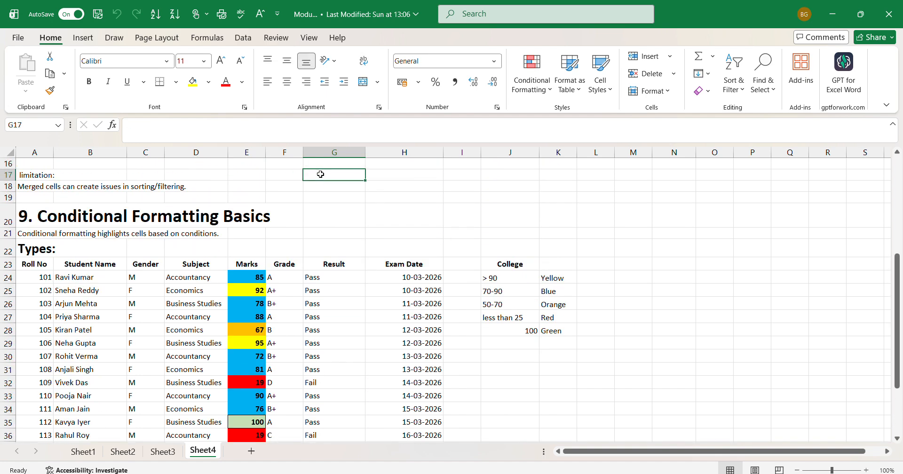
key("Down")
key("Down")
key("Down")
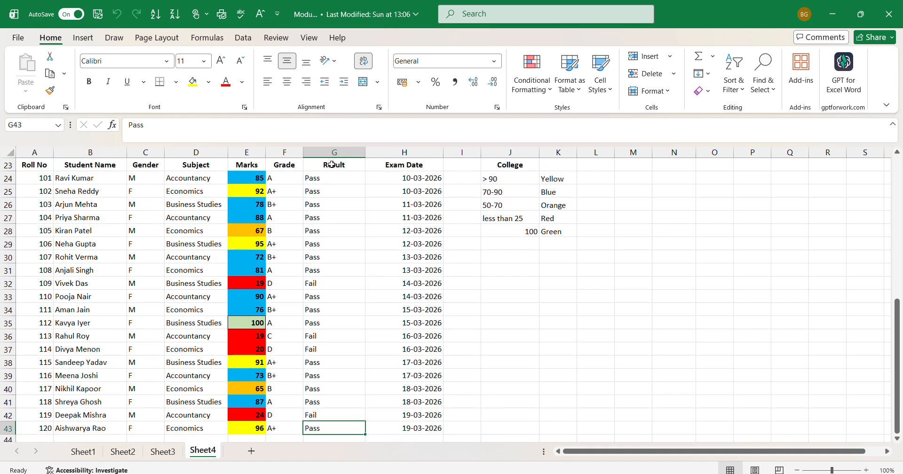
- Start a Text That Contains conditional formatting rule for "Pass" on result cells G24:G43, using a custom format with bold font
left_click(331, 164)
left_click_drag(331, 178, 329, 427)
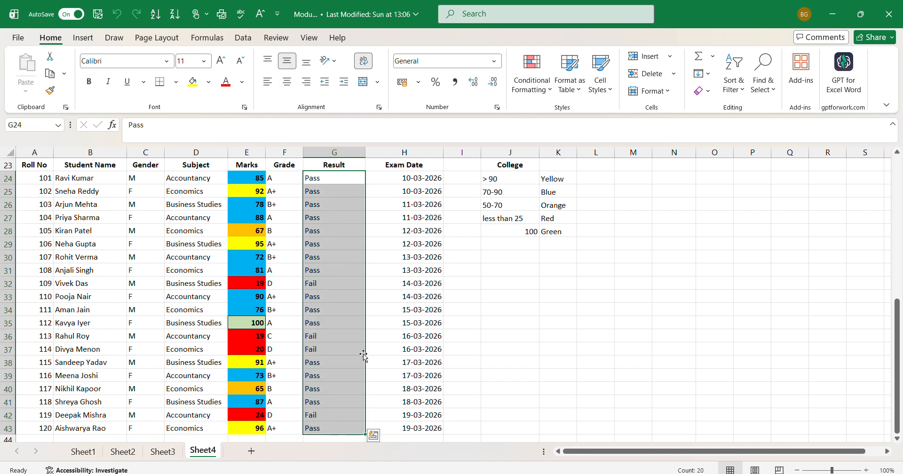
left_click(544, 97)
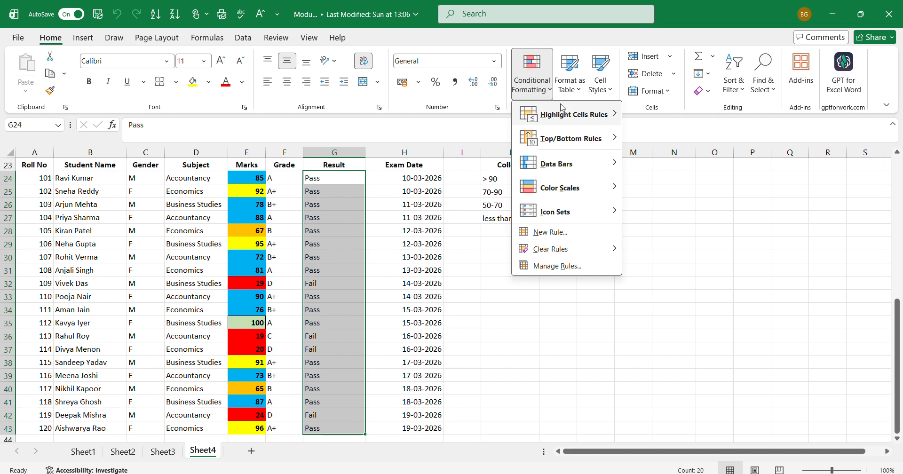
mouse_move(582, 123)
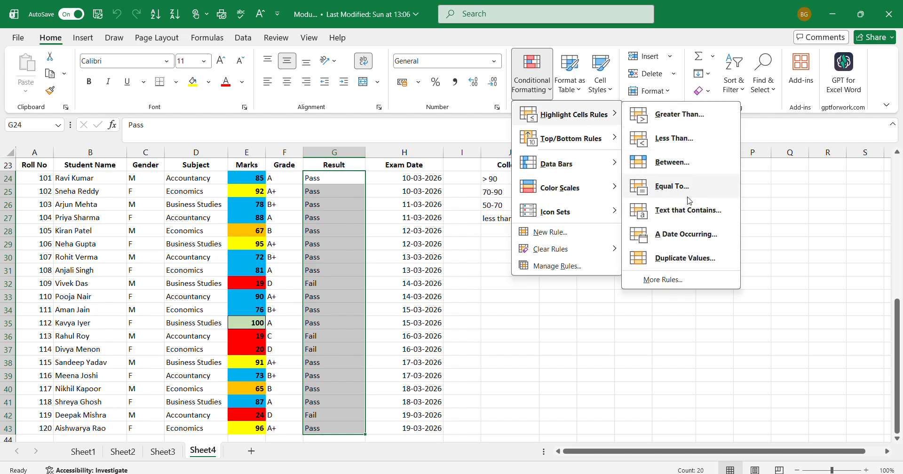
left_click(689, 210)
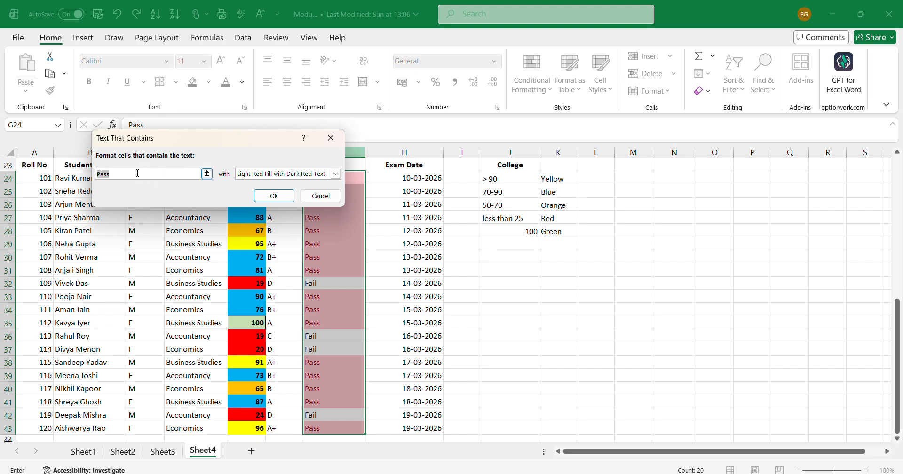
left_click(341, 175)
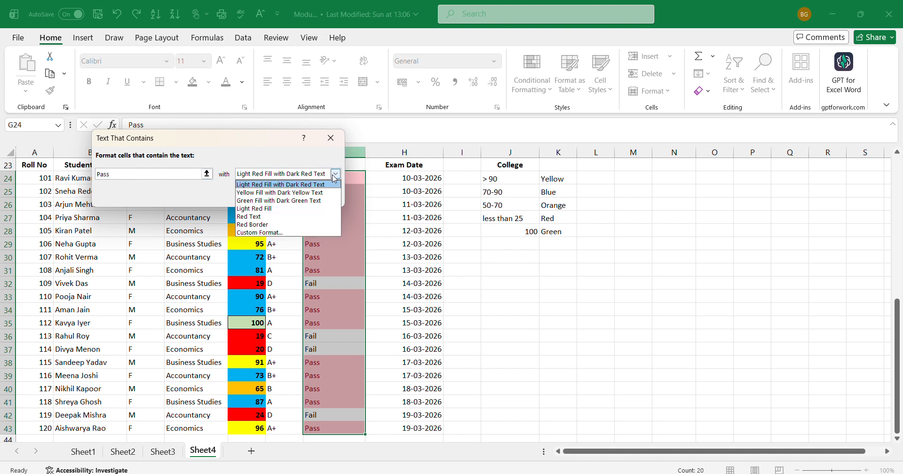
left_click(271, 232)
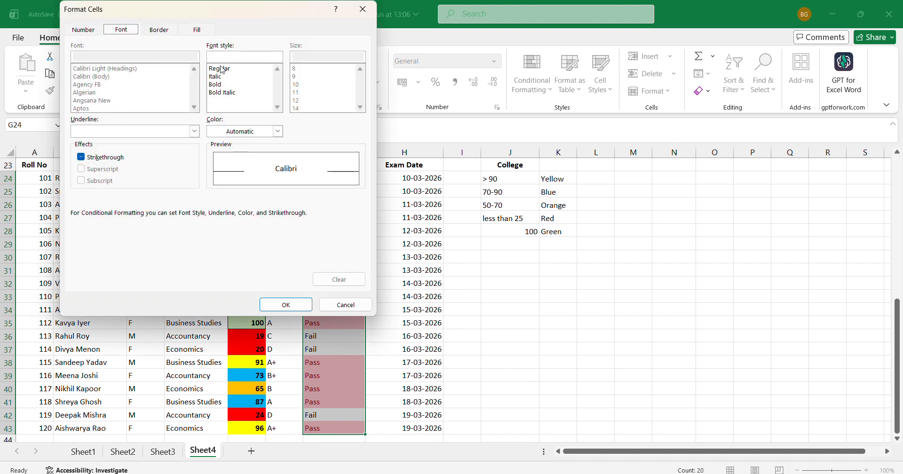
left_click(221, 84)
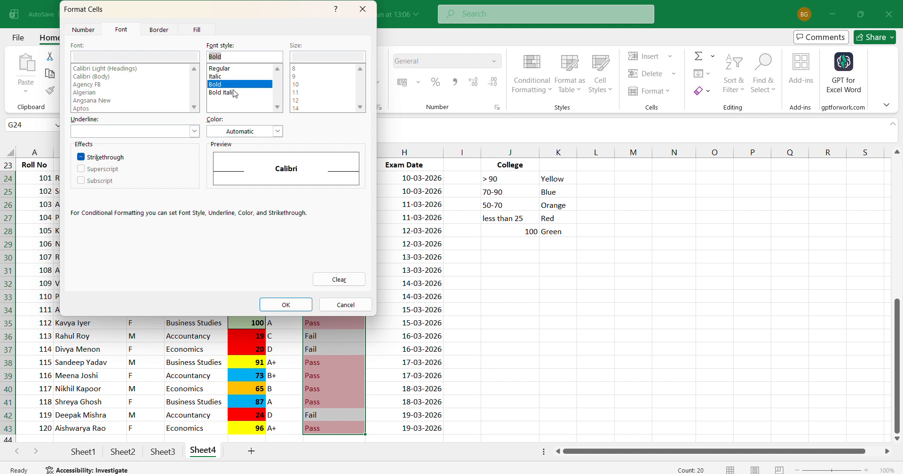
- Give the custom format a two-color gradient fill, with light blue as Color 1 and light gold as Color 2
left_click(198, 31)
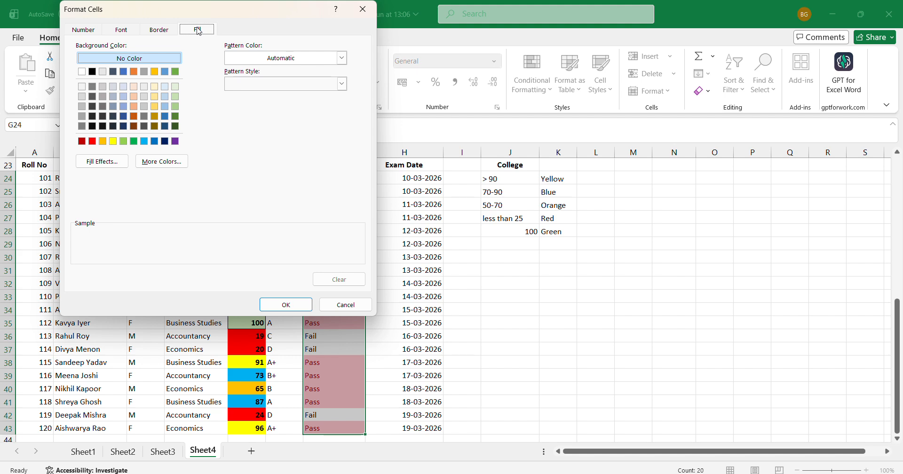
left_click(104, 160)
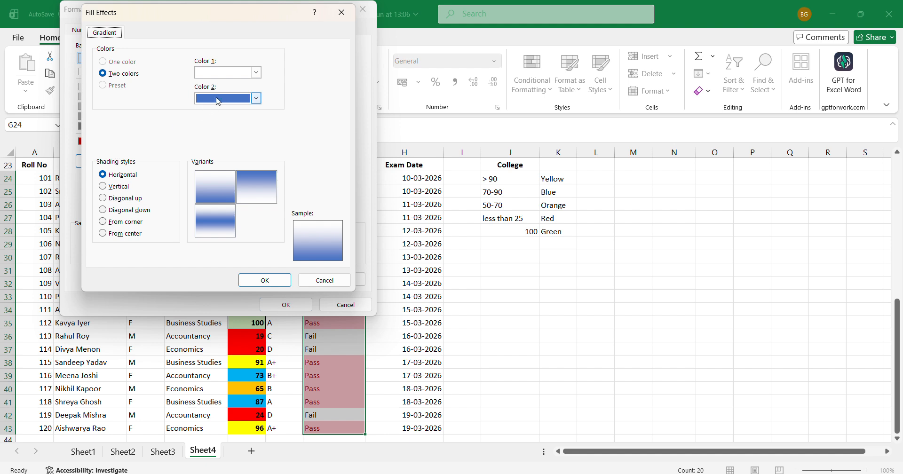
left_click(257, 73)
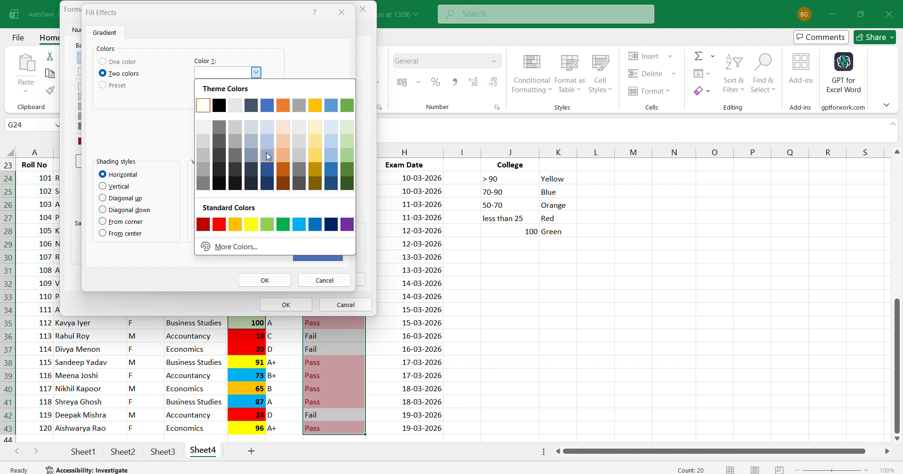
left_click(268, 156)
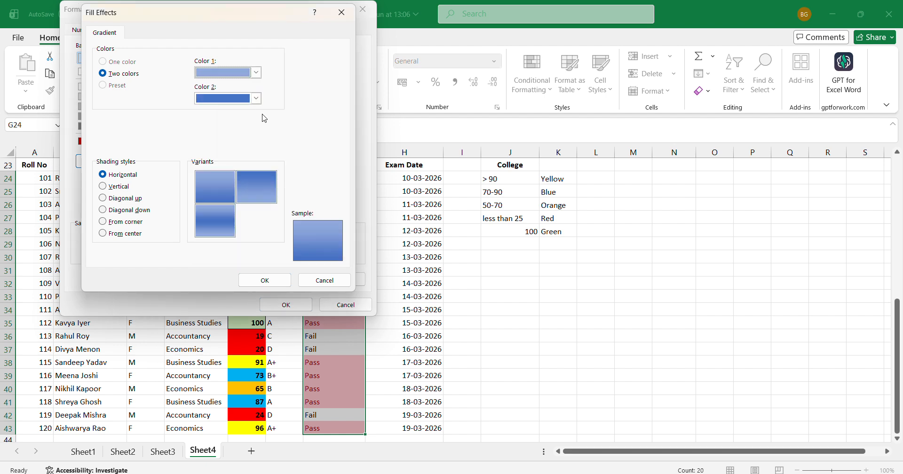
left_click(256, 98)
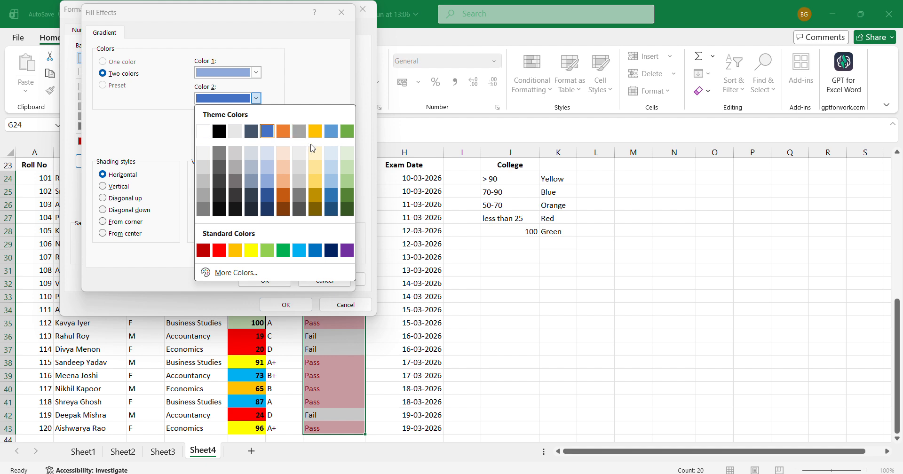
left_click(316, 168)
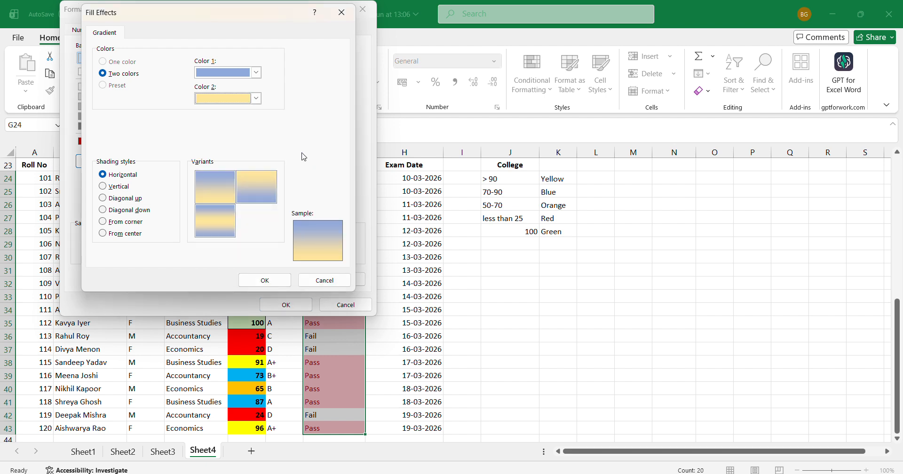
- Set the gradient's shading style to From center and apply the "Pass" rule to the selected result cells
left_click(106, 187)
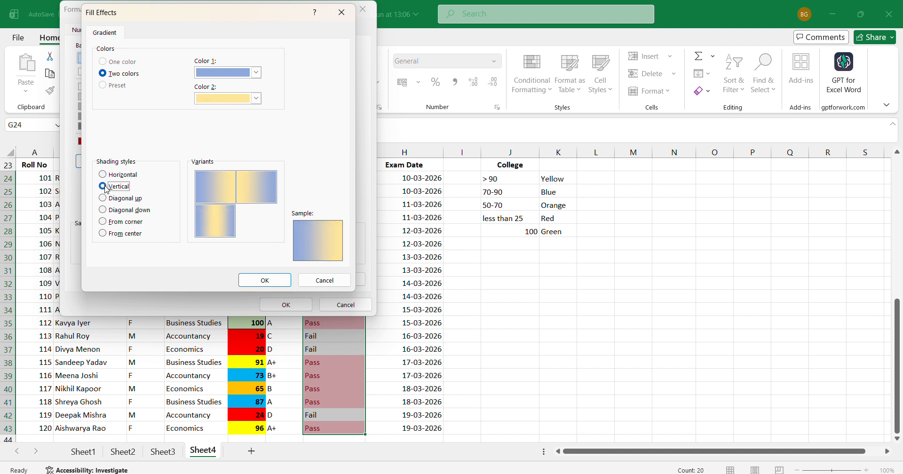
left_click(104, 199)
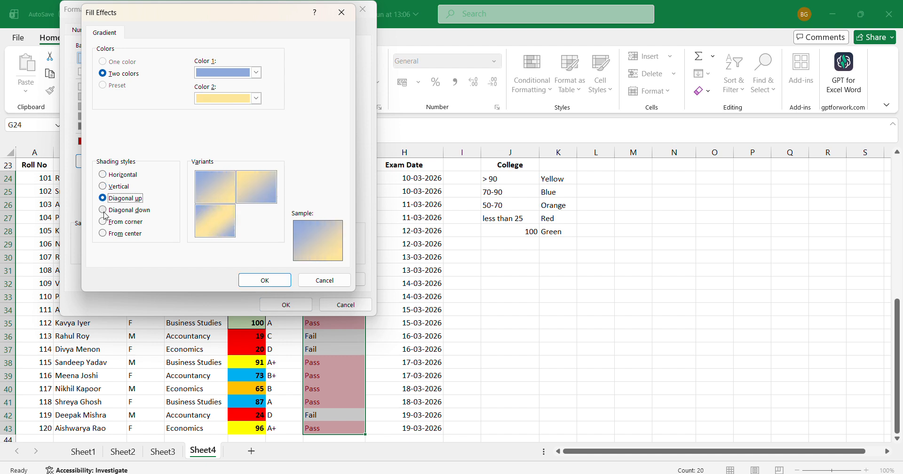
left_click(105, 211)
left_click(123, 236)
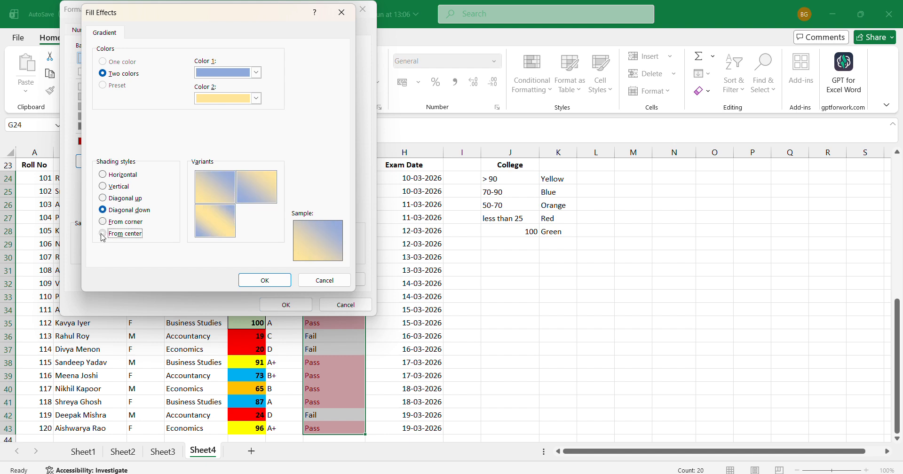
left_click(279, 286)
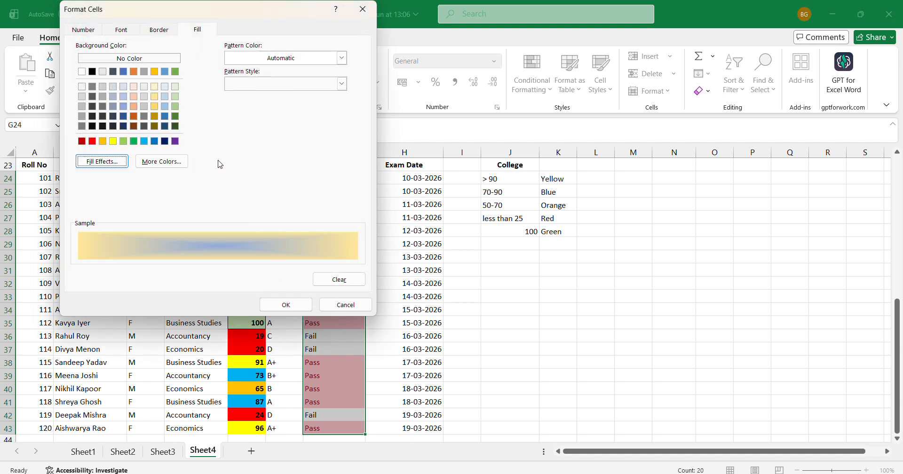
left_click(286, 304)
left_click(274, 196)
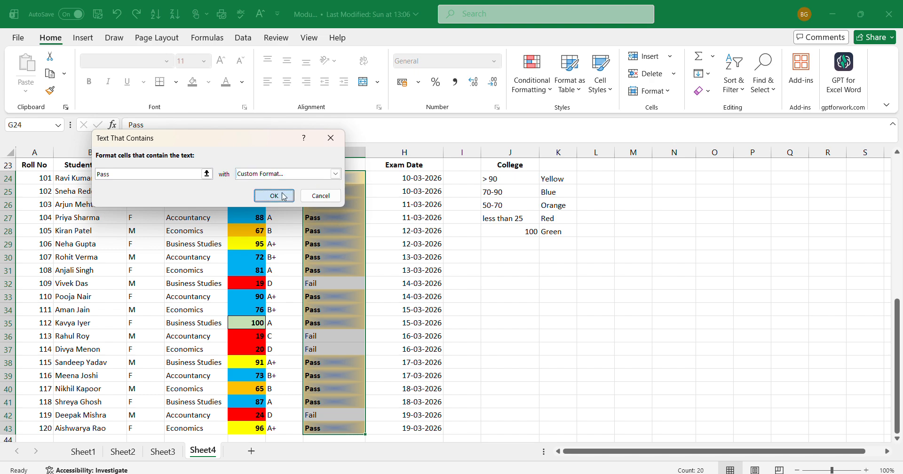
left_click(507, 303)
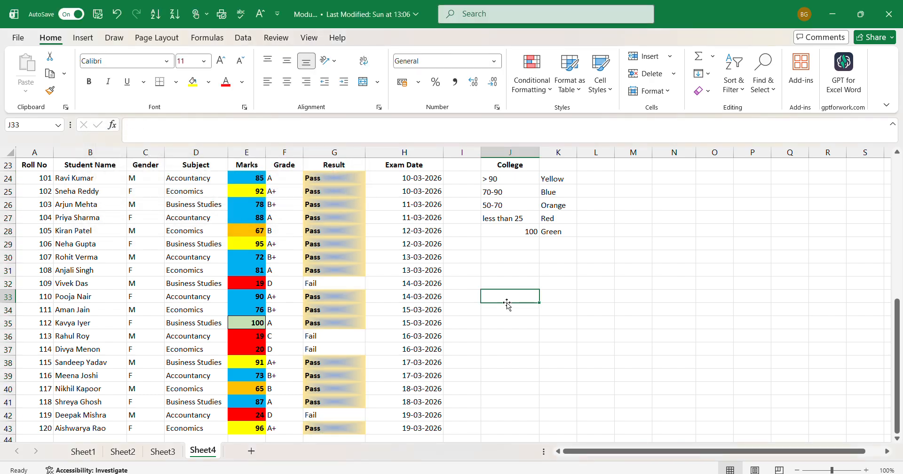
- Examine the conditional formatting on the Pass and Fail cells along the Result column
left_click(335, 188)
key("Down")
key("Down")
key("Down")
key("Down")
key("Down")
key("Down")
key("Down")
key("Down")
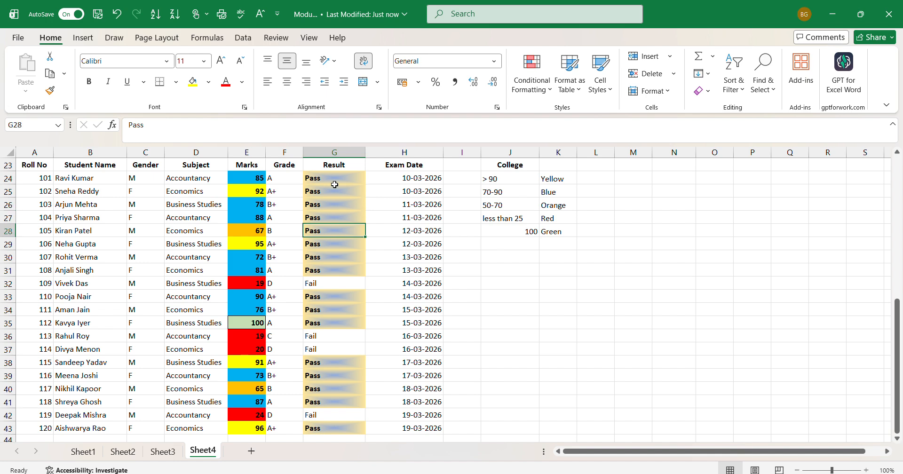
key("Down")
key("Down")
key("Down")
key("Down")
key("Down")
key("Down")
key("Down")
key("Down")
key("Down")
key("Down")
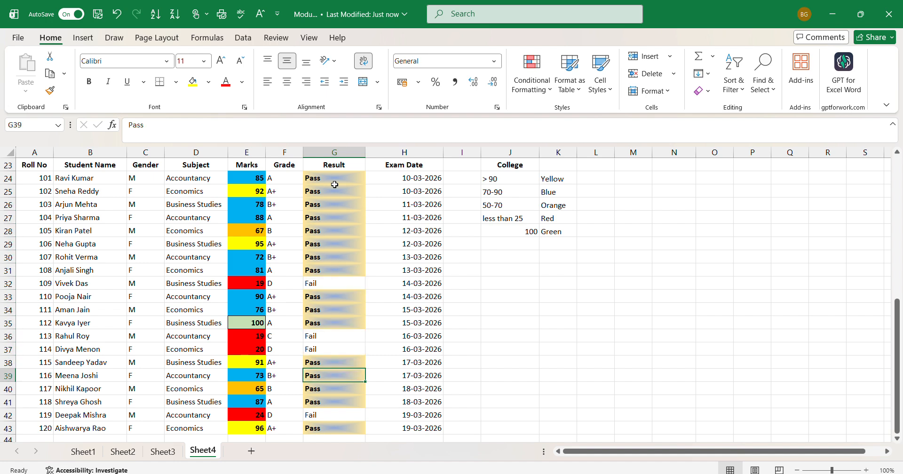
key("Down")
key("Down")
key("Up")
key("Up")
key("Up")
key("Up")
key("Up")
key("Up")
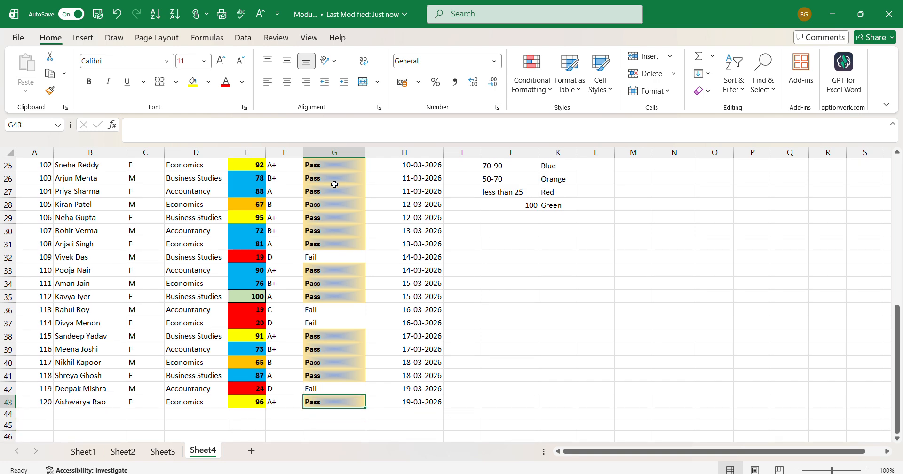
key("Up")
key("Up")
key("Up")
key("Up")
key("Up")
key("Up")
key("Up")
key("Up")
key("Up")
key("Up")
key("Up")
key("Up")
key("Up")
key("Up")
key("Up")
key("Up")
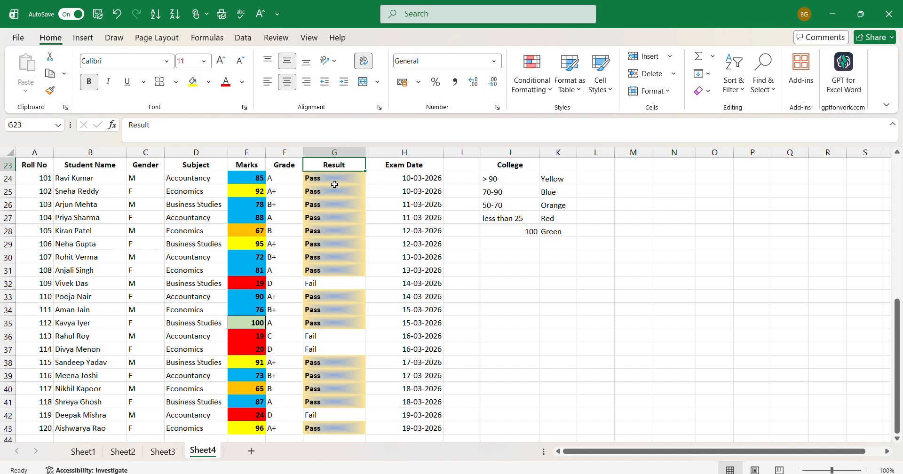
- Start a Text That Contains conditional formatting rule for "Fail" on result cells G24:G43, using a custom format
left_click_drag(334, 184, 343, 399)
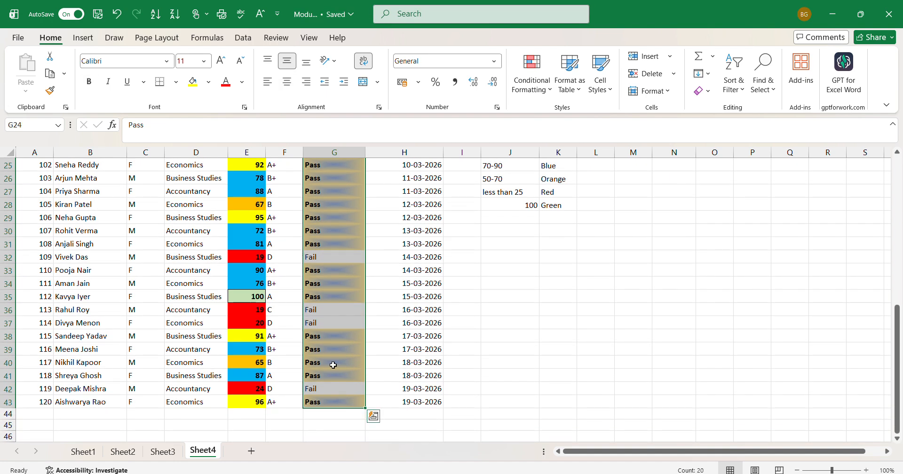
left_click(532, 72)
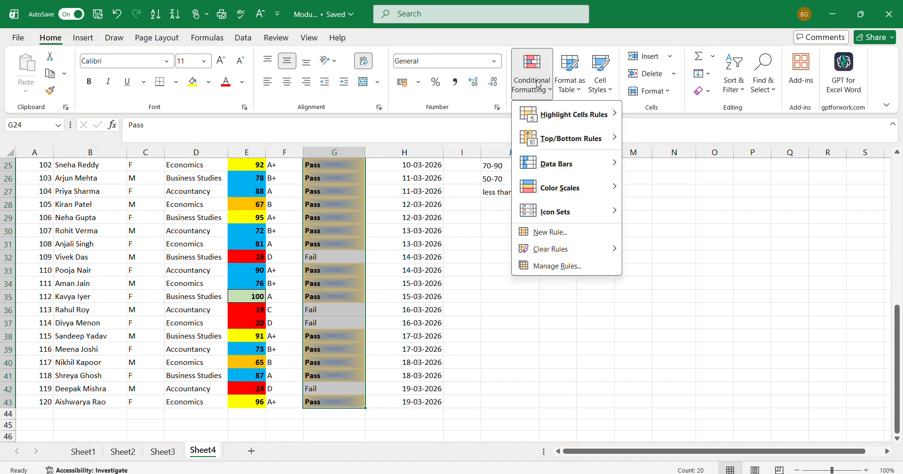
mouse_move(561, 144)
mouse_move(589, 119)
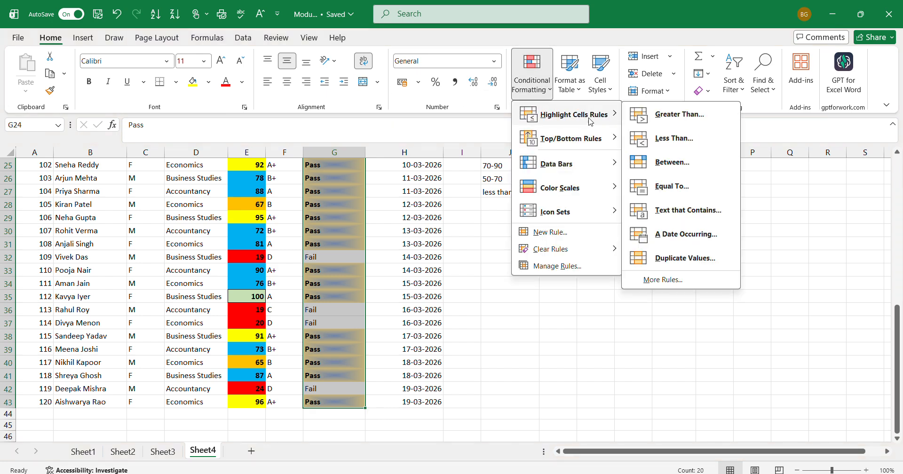
left_click(686, 210)
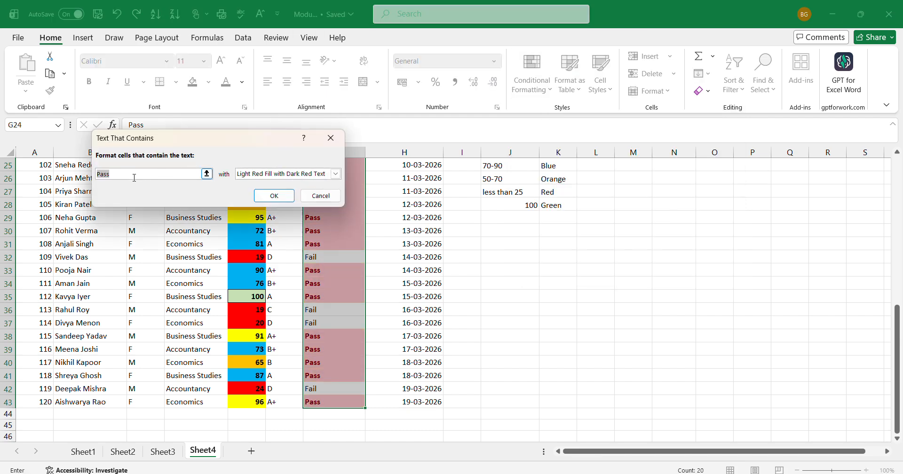
type("F")
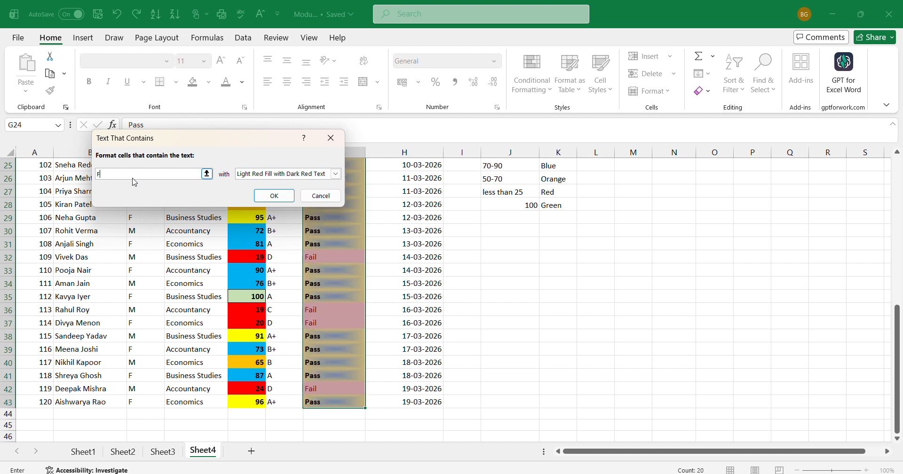
type("iail")
left_click(335, 174)
left_click(259, 233)
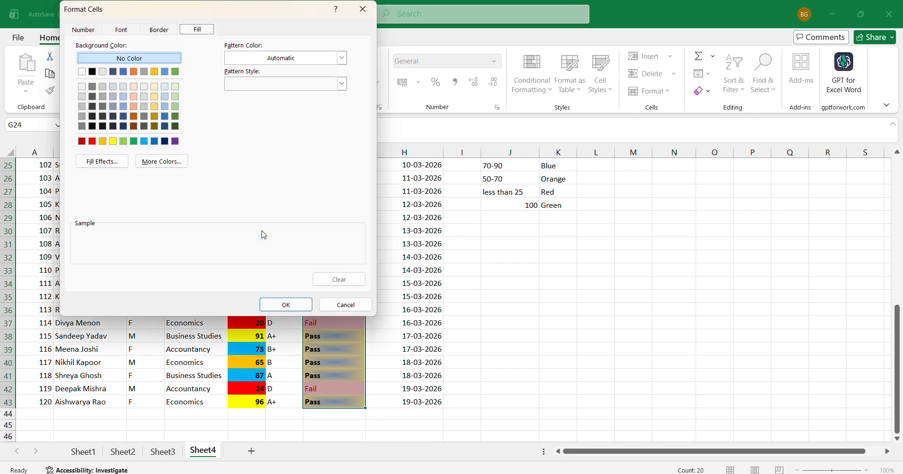
- Set the font of the "Fail" rule's custom format to bold and black
left_click(134, 30)
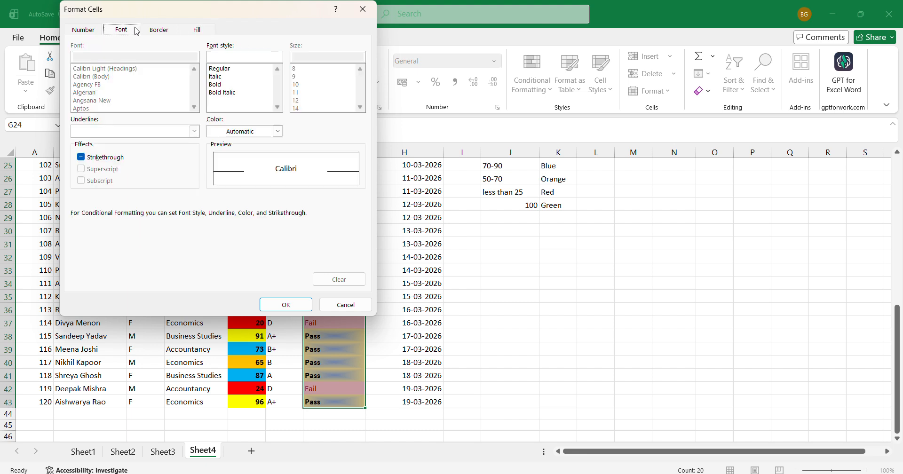
left_click(216, 85)
left_click(278, 131)
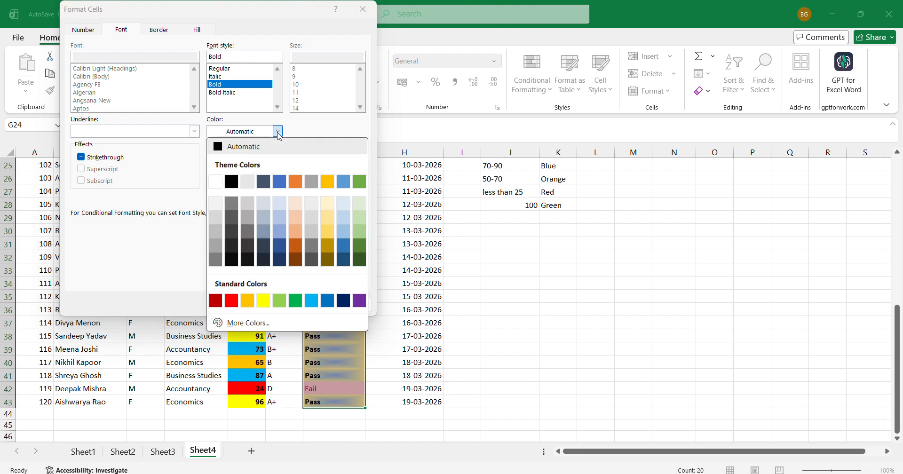
left_click(232, 182)
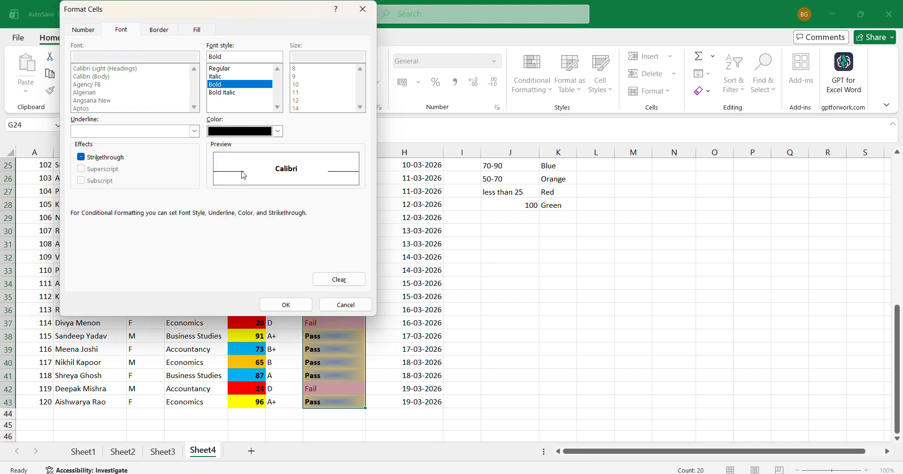
- Give the "Fail" format a two-color gradient fill, with red as Color 1 and white as Color 2
left_click(196, 30)
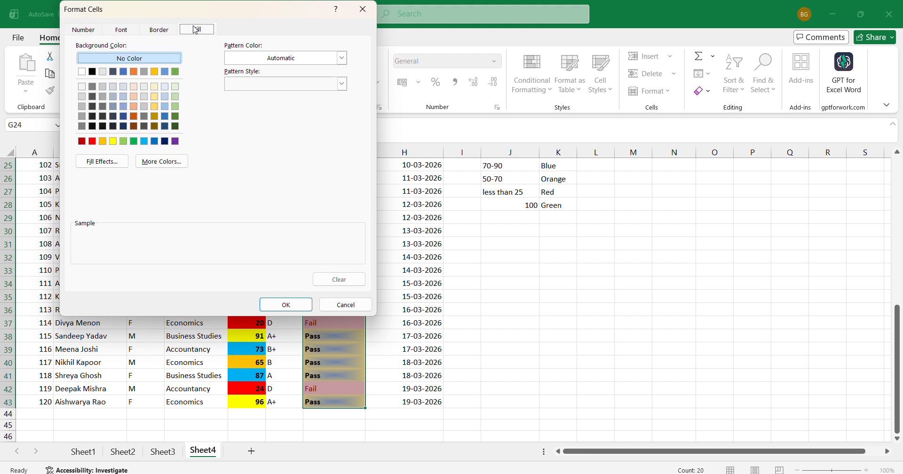
left_click(343, 59)
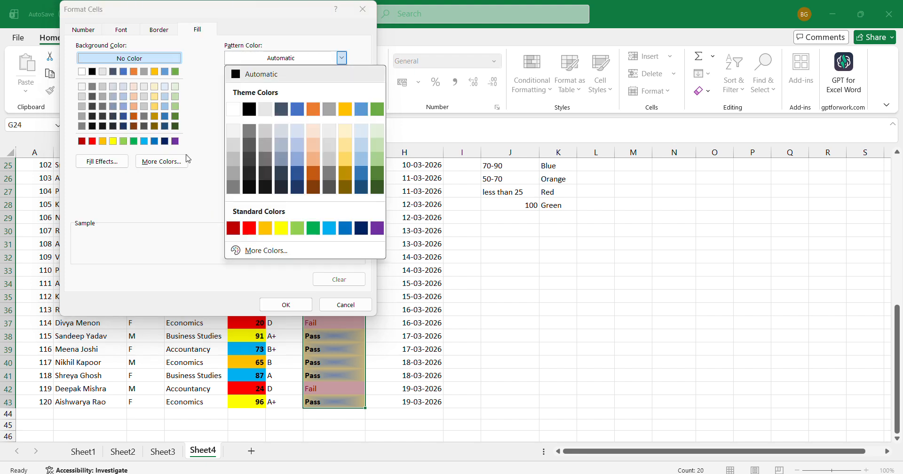
left_click(172, 212)
left_click(100, 165)
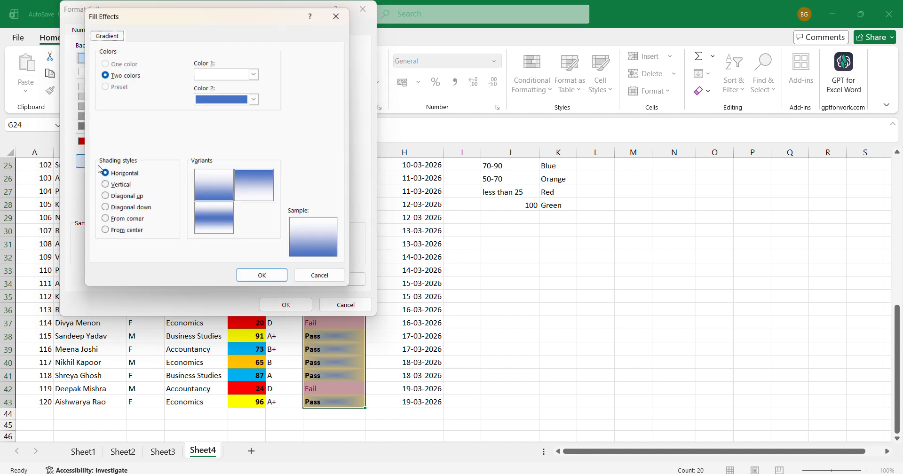
left_click(256, 73)
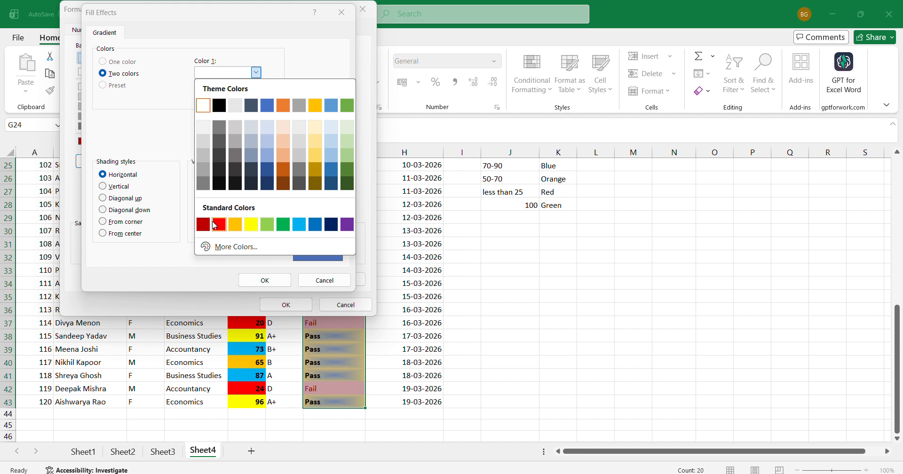
left_click(218, 224)
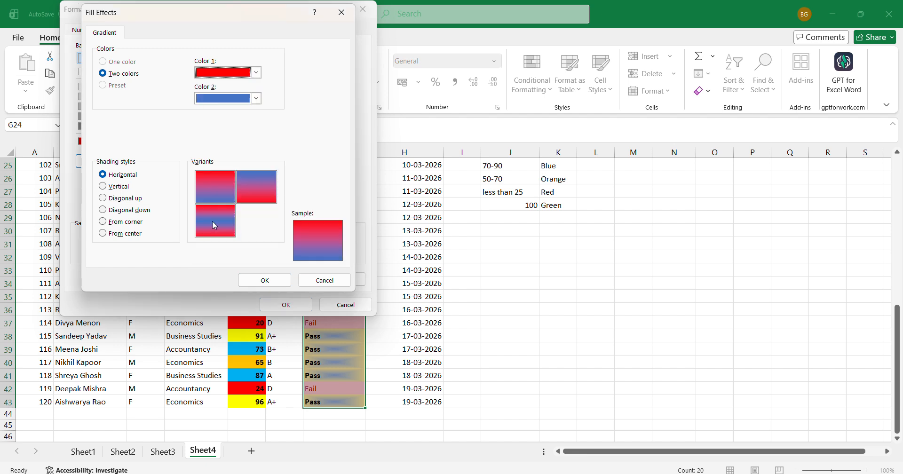
left_click(256, 98)
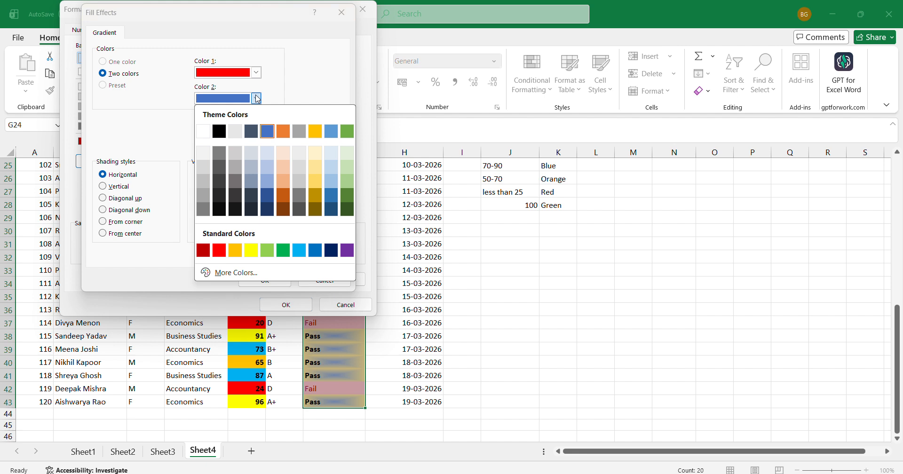
left_click(205, 131)
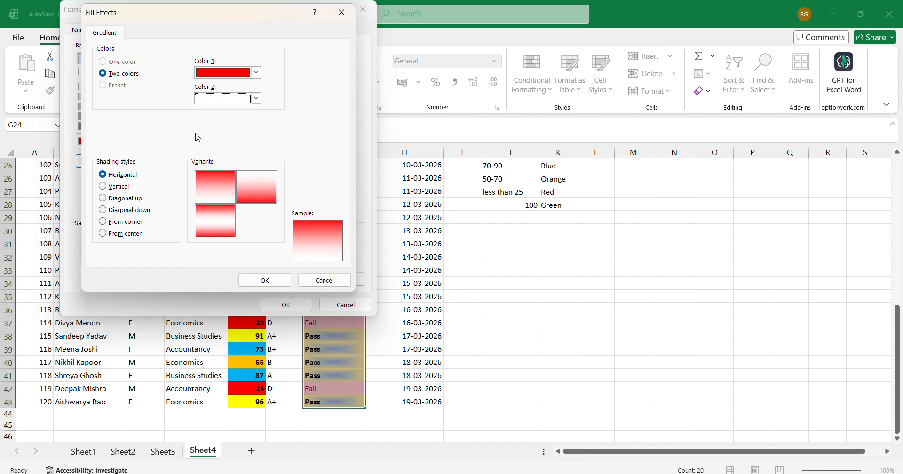
- Set the gradient's shading style to From center and apply the "Fail" rule to the selected result cells
left_click(110, 234)
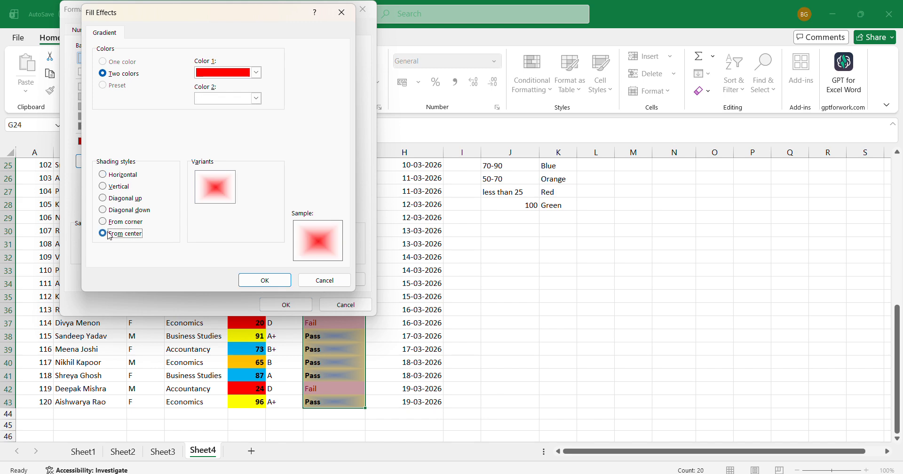
left_click(284, 282)
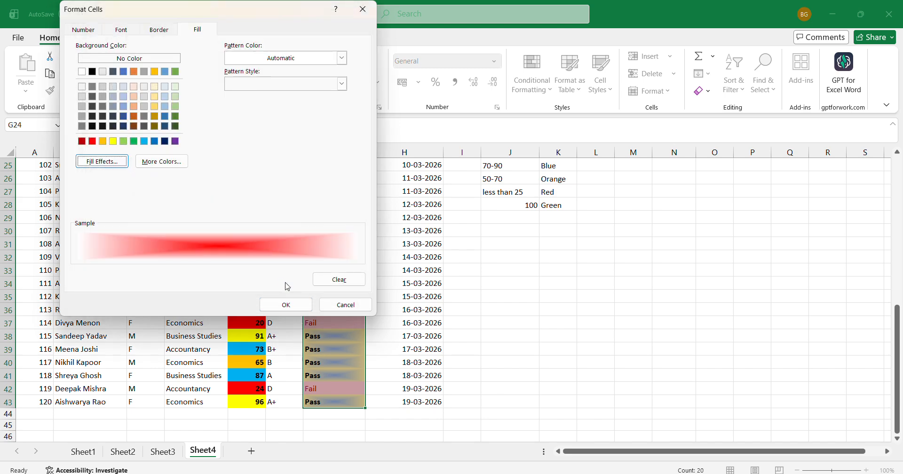
left_click(286, 304)
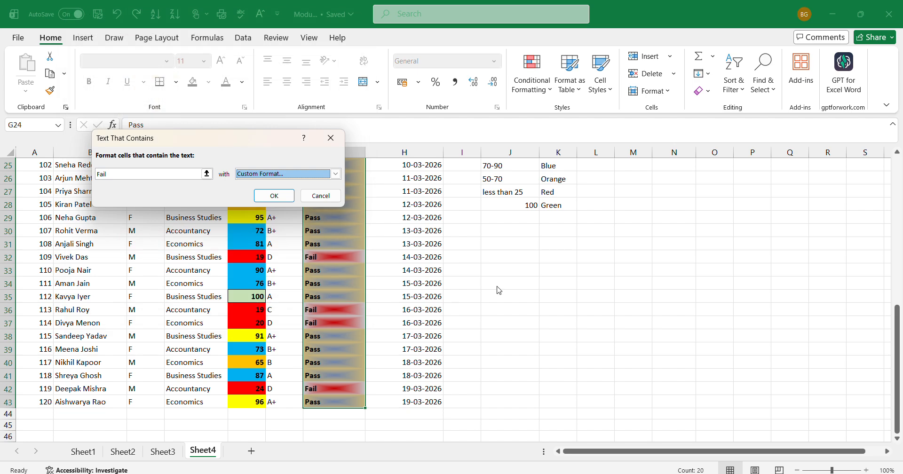
left_click(274, 195)
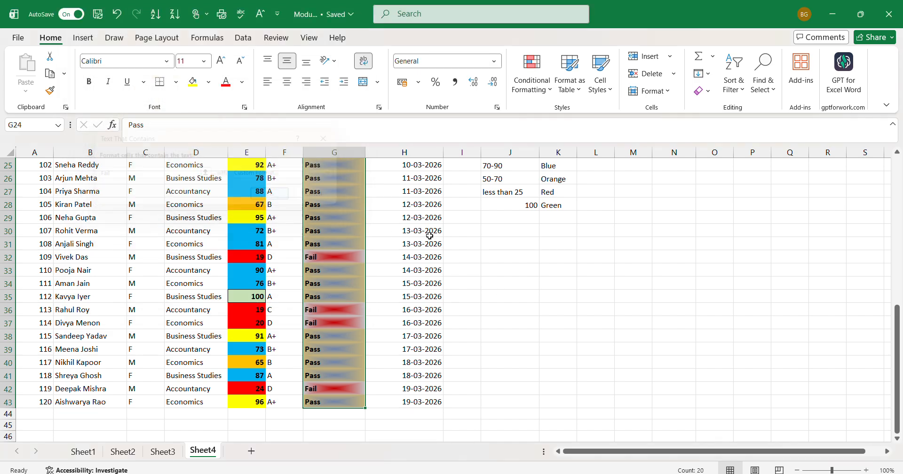
- Examine the Pass and Fail highlighting along the Result column of the student marks table
left_click(515, 257)
key("Down")
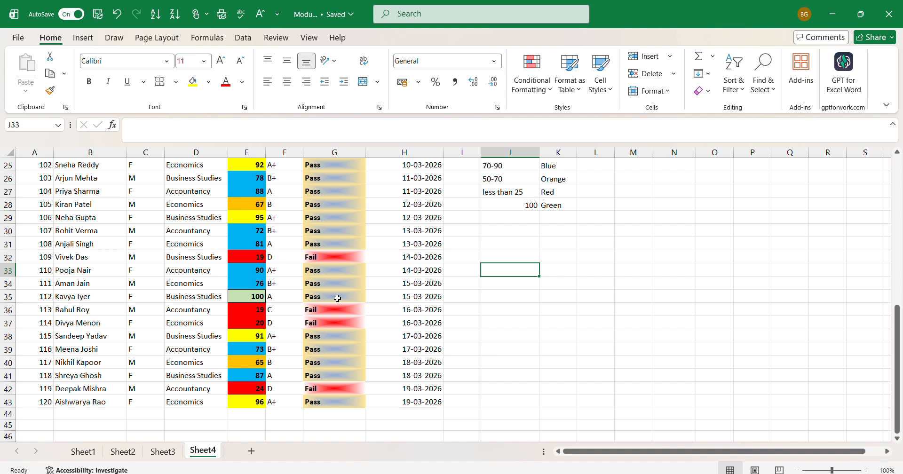
key("Down")
key("Down")
key("Down")
key("Down")
key("Down")
key("Down")
key("Down")
key("Down")
key("Down")
key("Up")
key("Up")
key("Up")
key("Up")
key("Up")
key("Up")
key("Up")
key("Up")
key("Up")
key("Up")
key("Up")
key("Up")
key("Up")
key("Up")
key("Up")
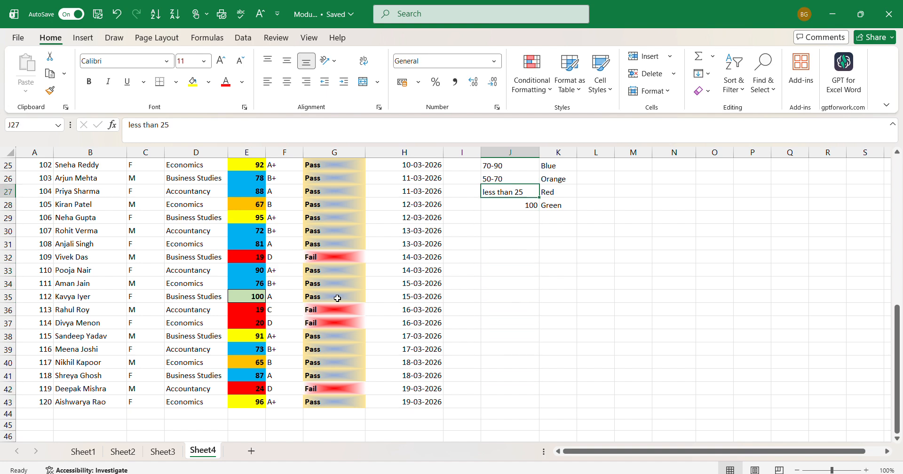
key("Up")
key("Up")
key("Up")
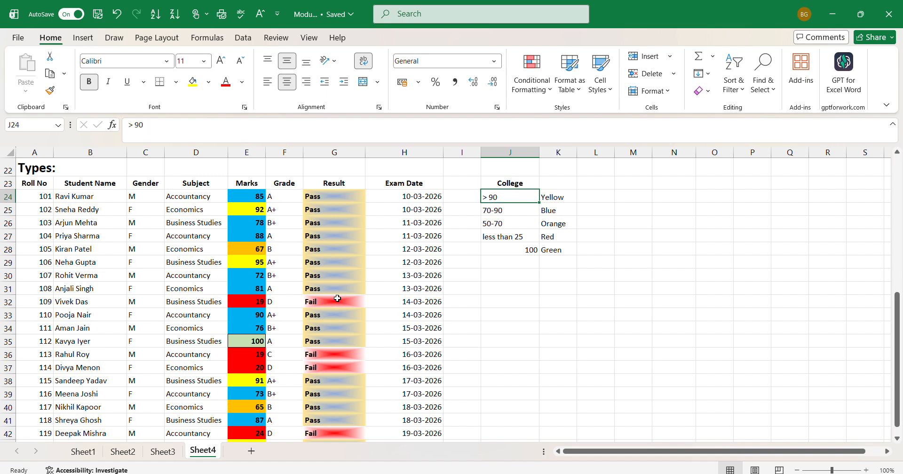
key("Down")
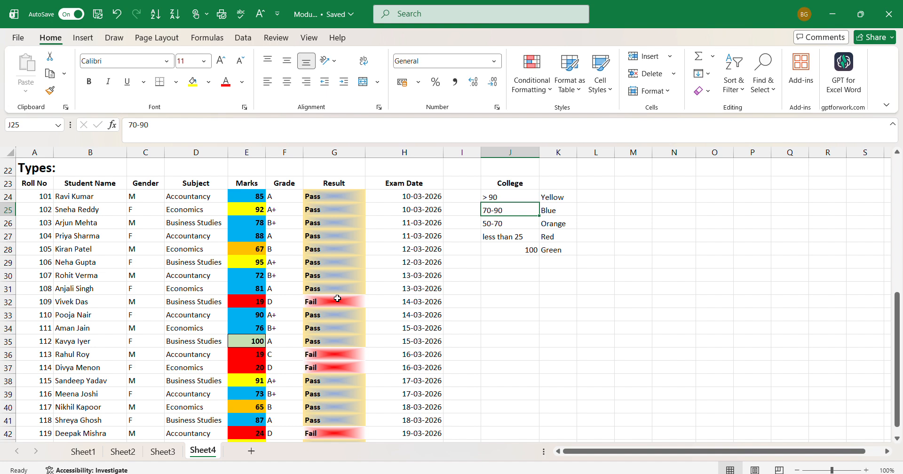
- Apply All Borders to the whole student marks table, A23:H43
left_click_drag(29, 184, 440, 417)
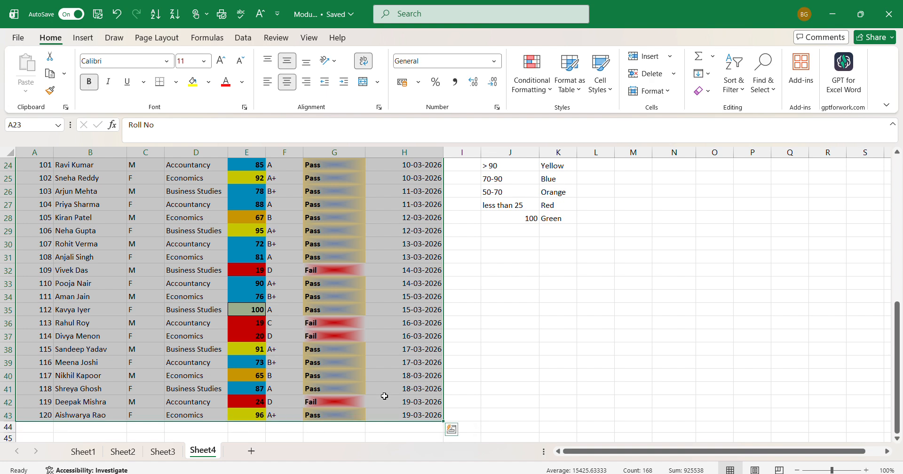
left_click(177, 83)
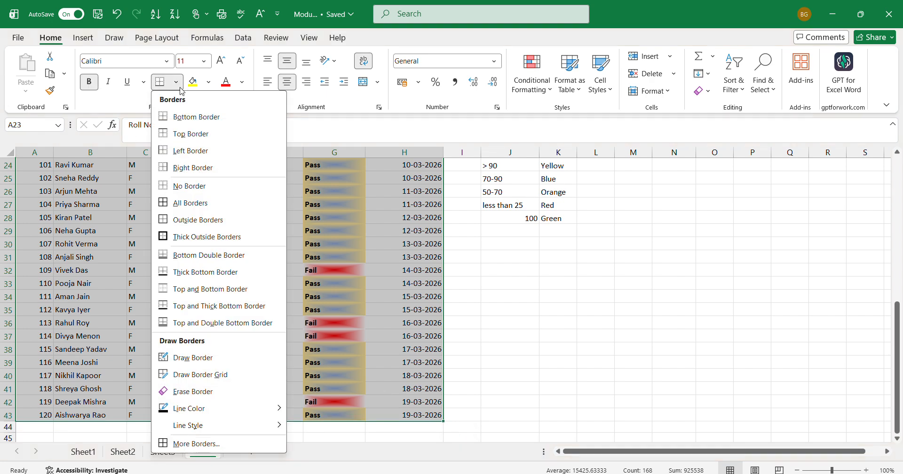
left_click(191, 203)
scroll(196, 202, "up", 4)
left_click(466, 234)
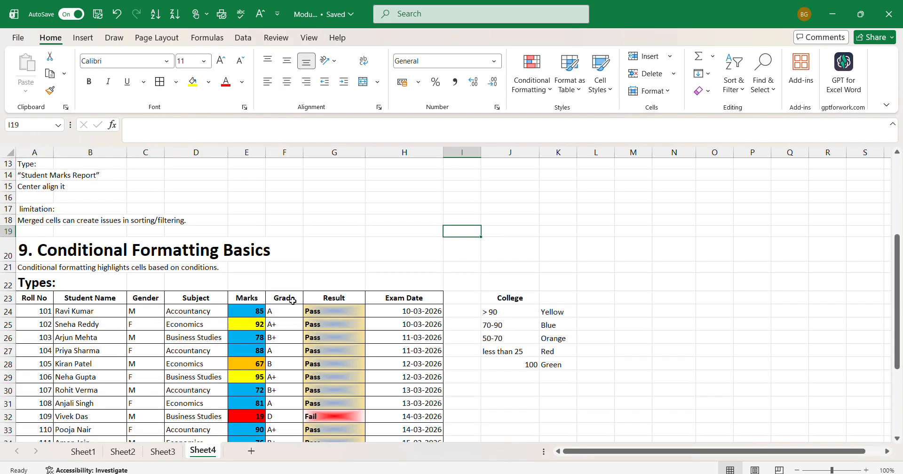
- Review the conditional formatting rules on result cells G24:G43 in the Rules Manager, leaving them as they are
key("Down")
key("Down")
key("Down")
key("Down")
key("Down")
key("Down")
key("Down")
key("Down")
key("Down")
key("Down")
key("Down")
key("Down")
key("Down")
key("Down")
key("Down")
key("Down")
key("Down")
key("Down")
key("Down")
key("Down")
key("Down")
key("Down")
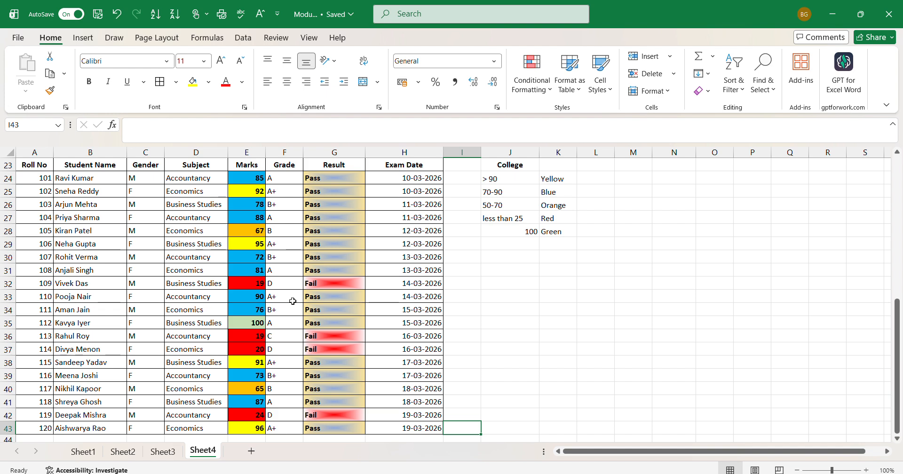
left_click(526, 86)
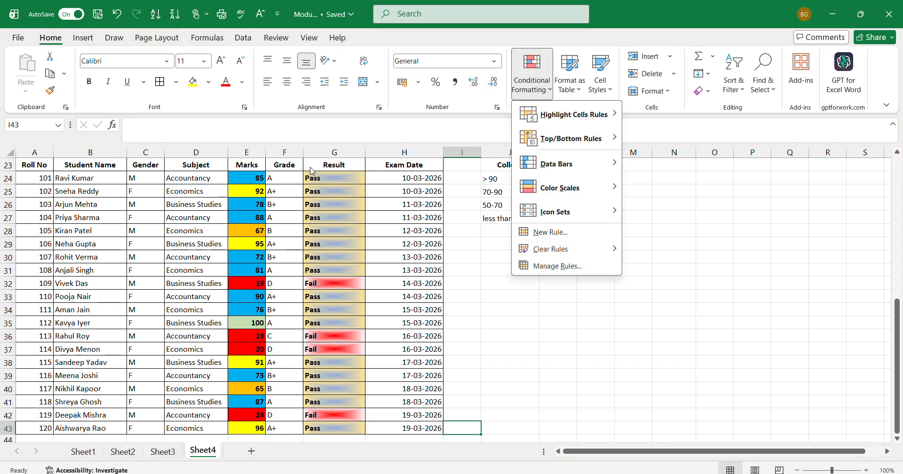
left_click(319, 181)
left_click_drag(317, 176, 320, 429)
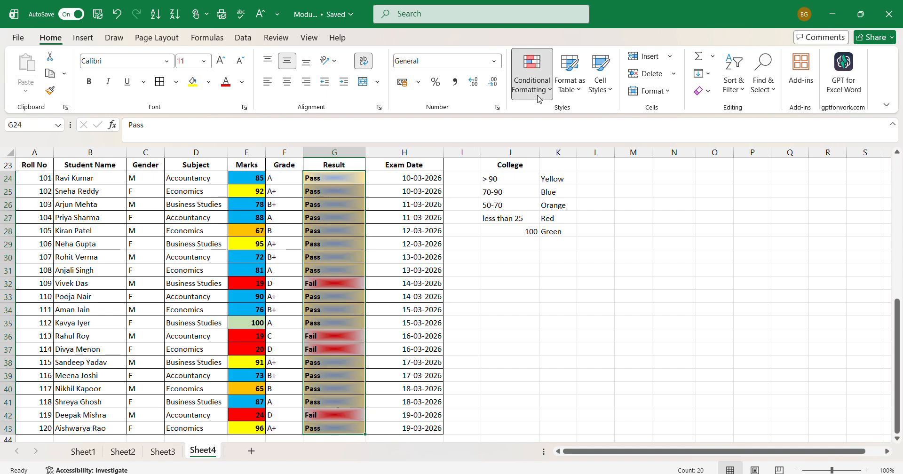
left_click(531, 82)
left_click(564, 266)
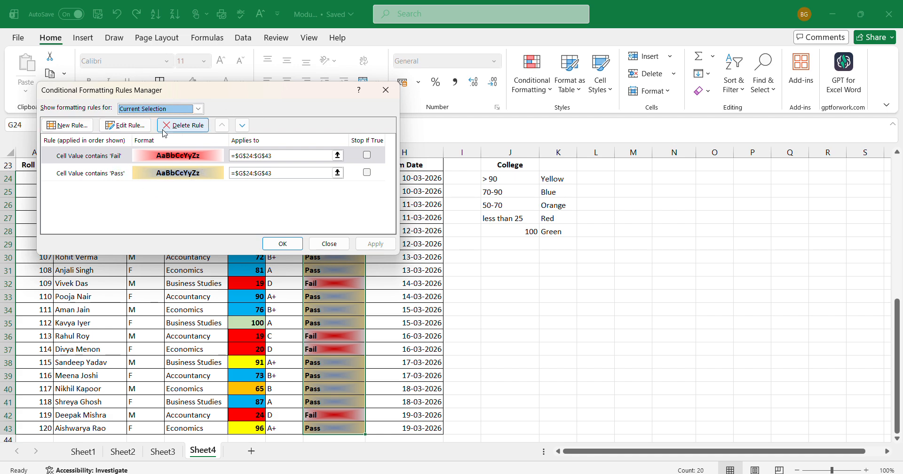
left_click(389, 90)
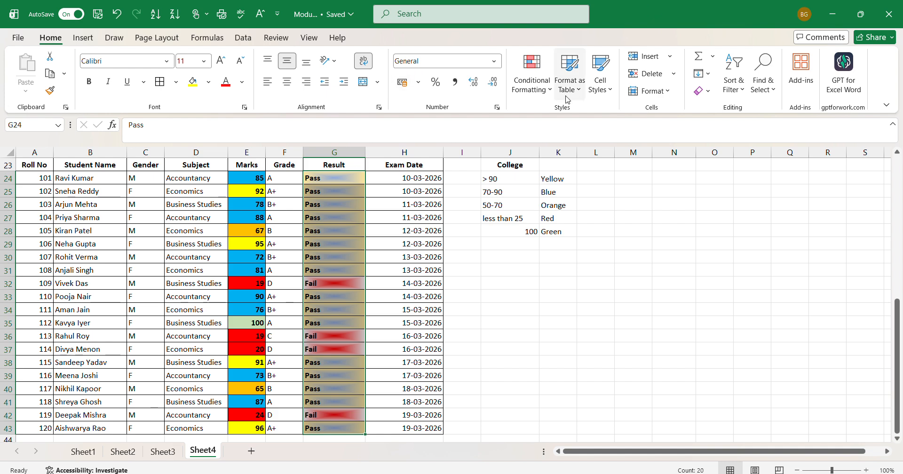
- Show the available Highlight Cells Rules for the selected result cells
left_click(532, 77)
mouse_move(568, 114)
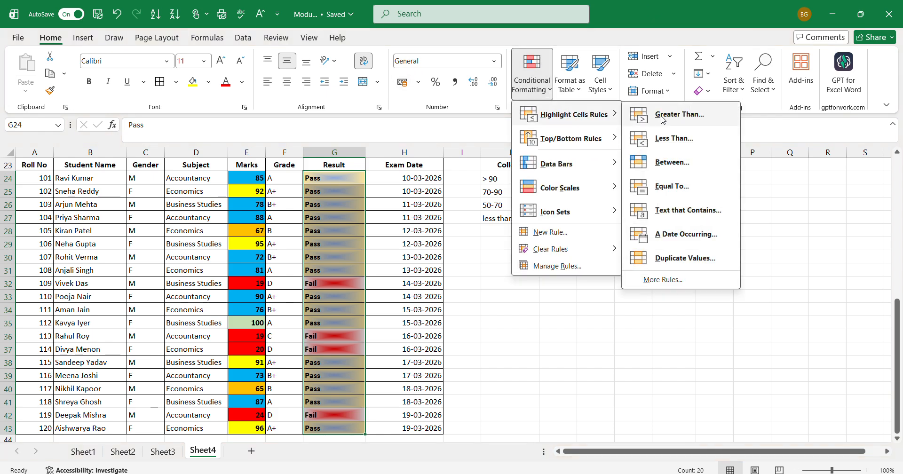